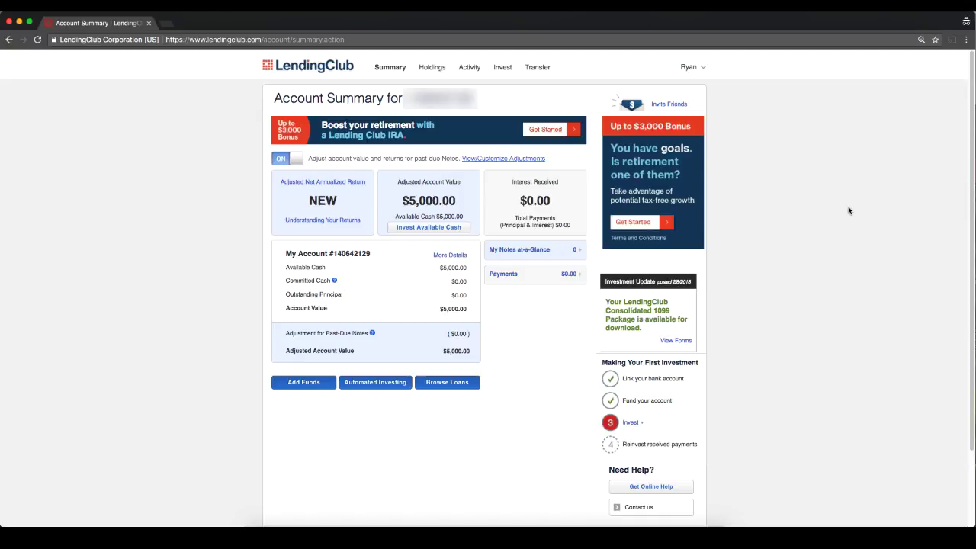
Go to the Investment Strategy page, showing Manual Investing and $5,000.00 cash available.
left_click(501, 68)
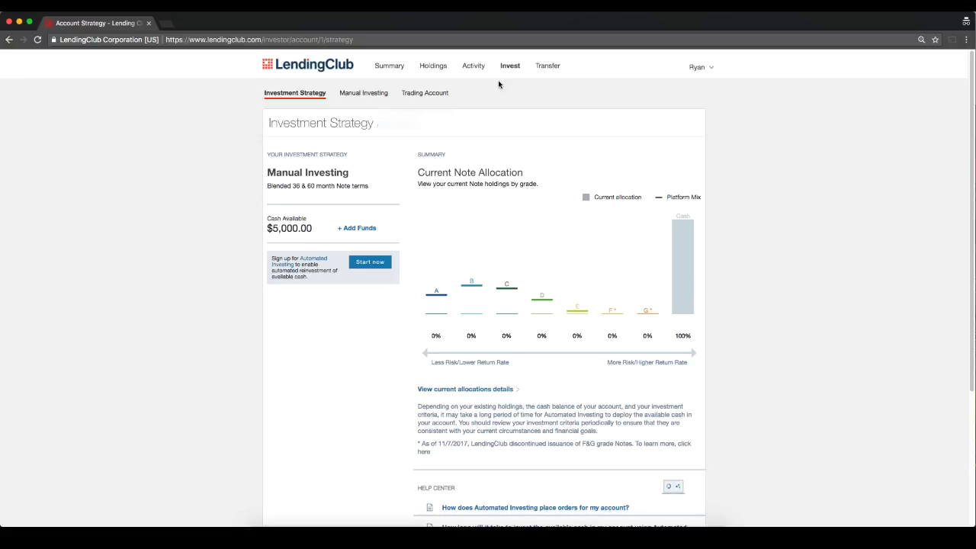
Put $25 into the first 18.45% B2 loan on the Manual Investing list, leaving $4,975.00 available.
left_click(377, 94)
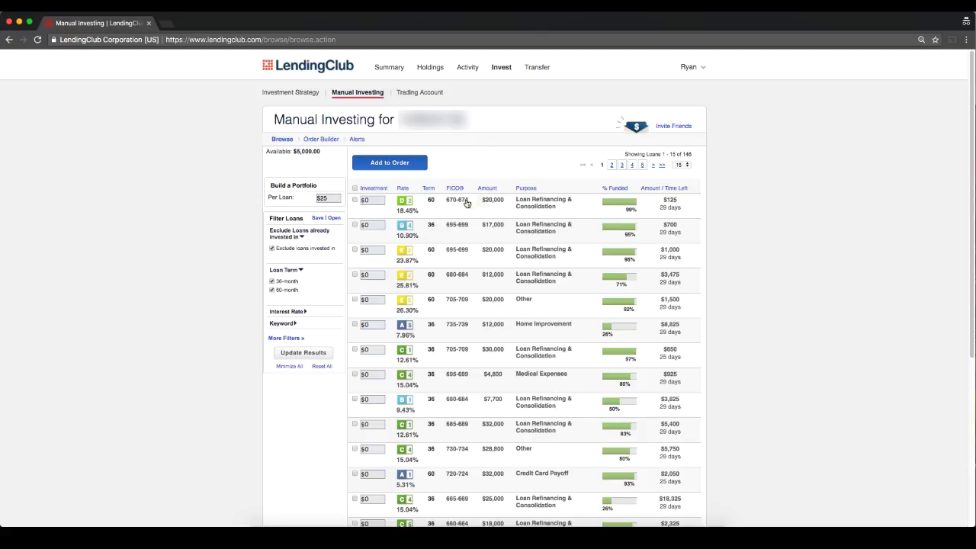
mouse_move(372, 204)
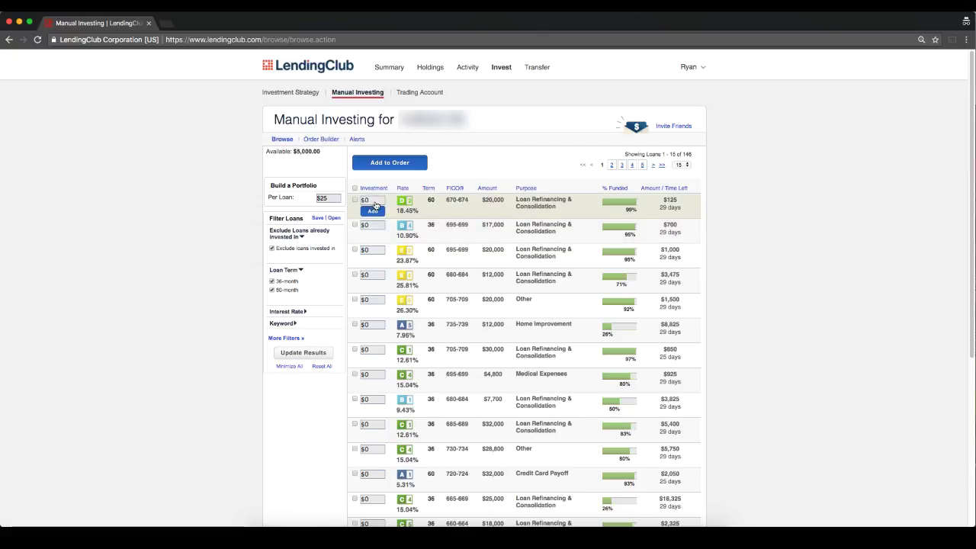
left_click(374, 210)
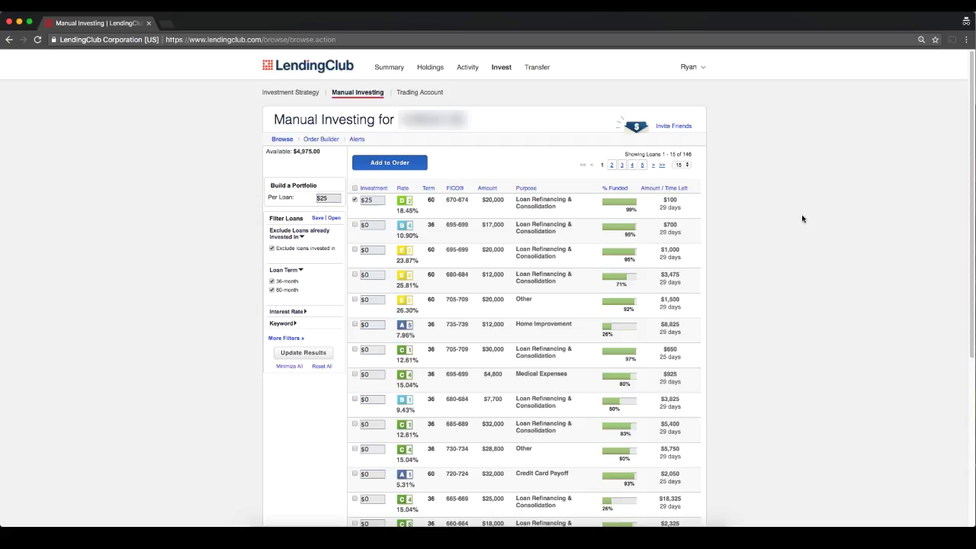
left_click(294, 338)
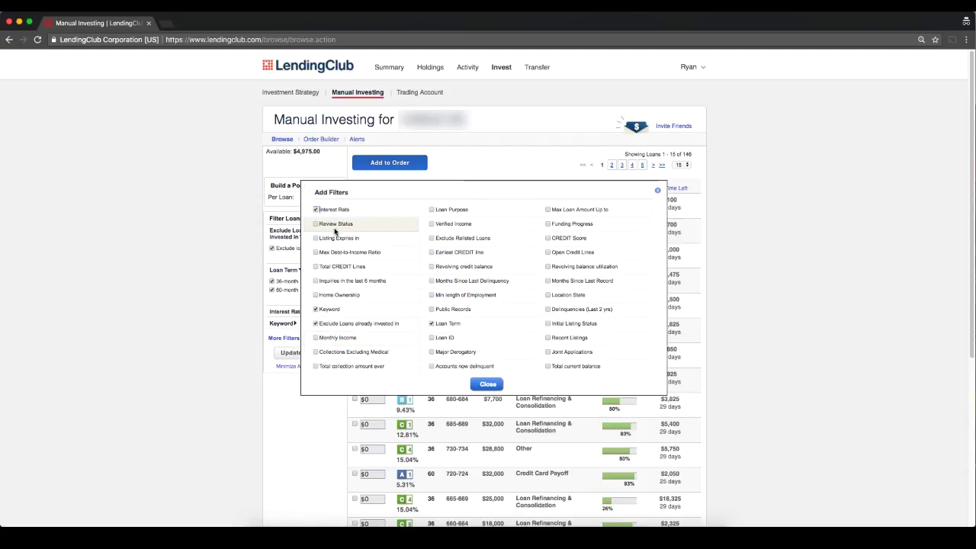
left_click(489, 383)
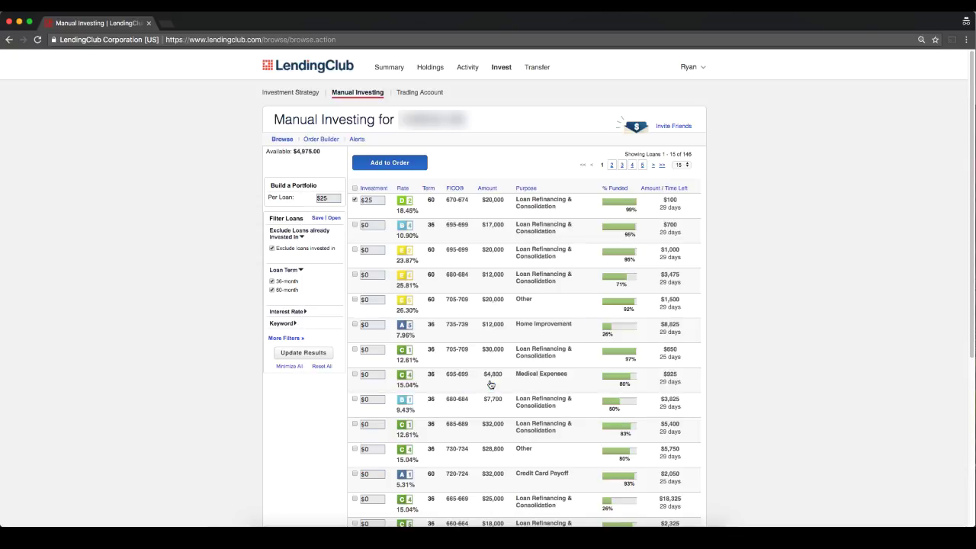
Review the $12,000 Home Improvement loan's profile and credit history, then return to Investment Strategy.
left_click(488, 341)
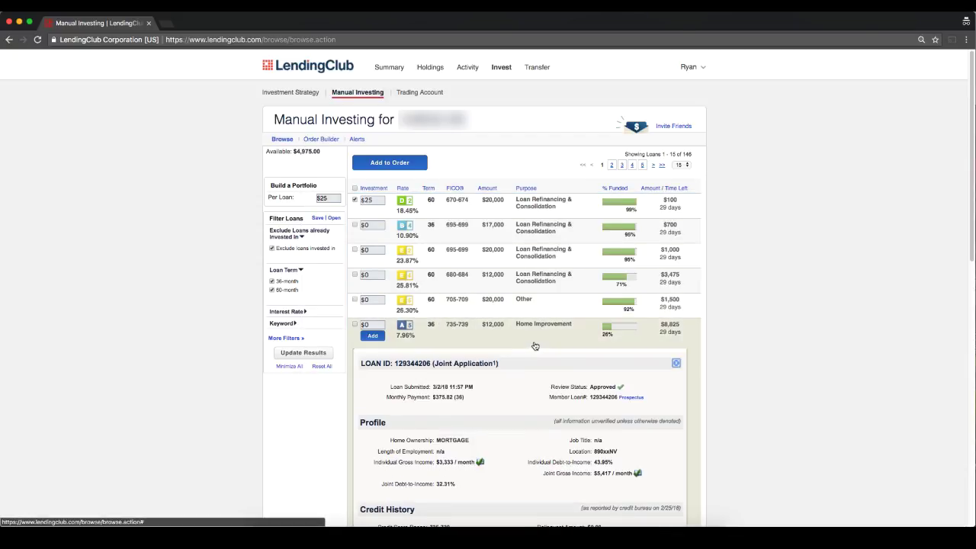
scroll(540, 348, "down", 1)
scroll(549, 350, "down", 1)
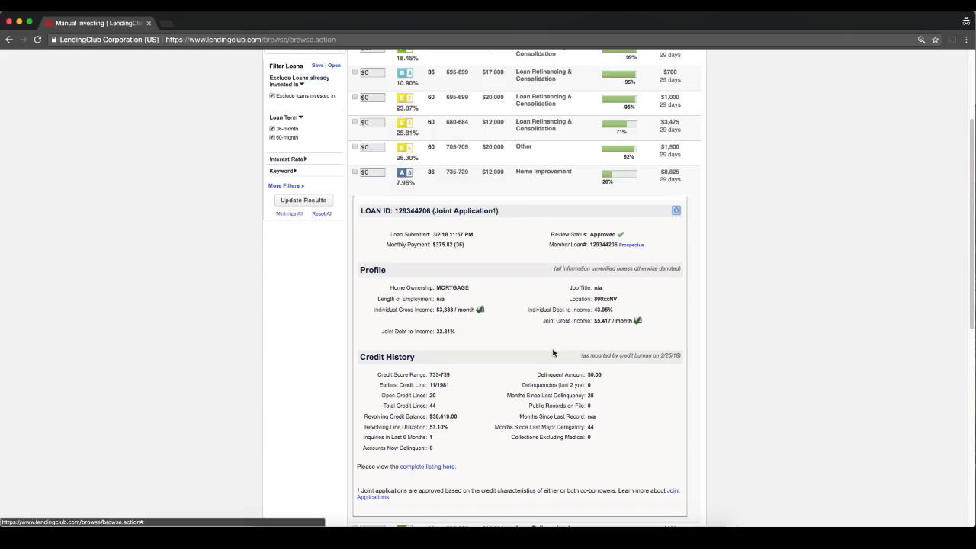
scroll(554, 350, "up", 3)
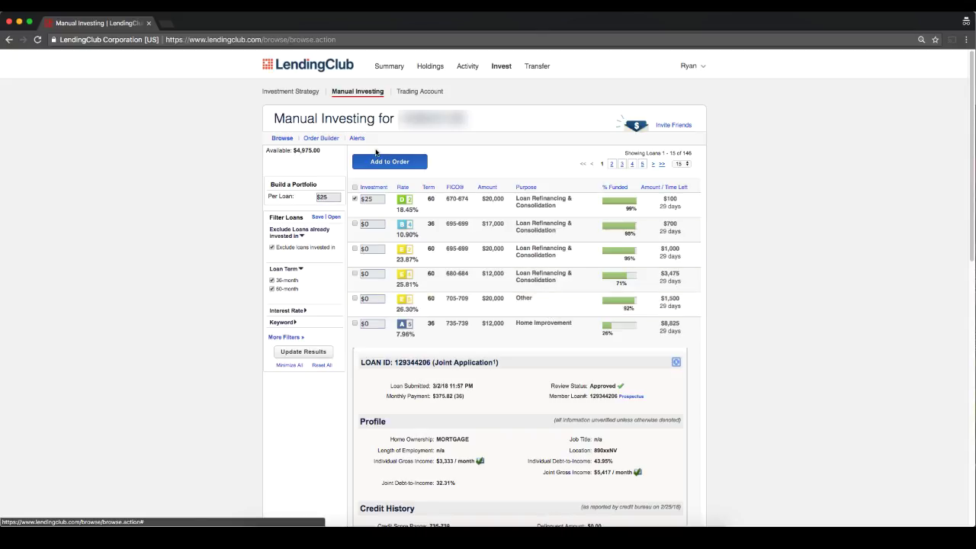
left_click(296, 92)
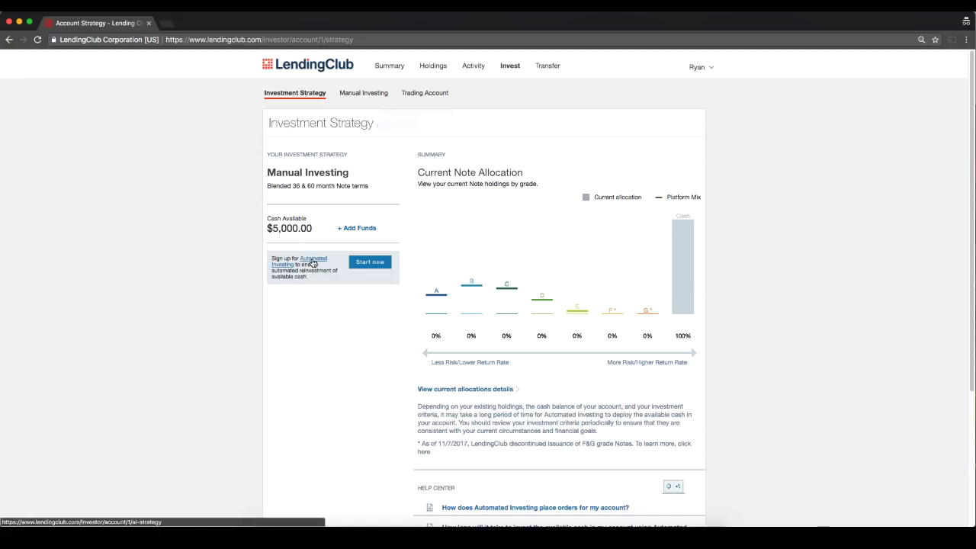
Start Automated Investing and pick All Grades: 6.24% return, $25 per note, both loan terms.
left_click(360, 266)
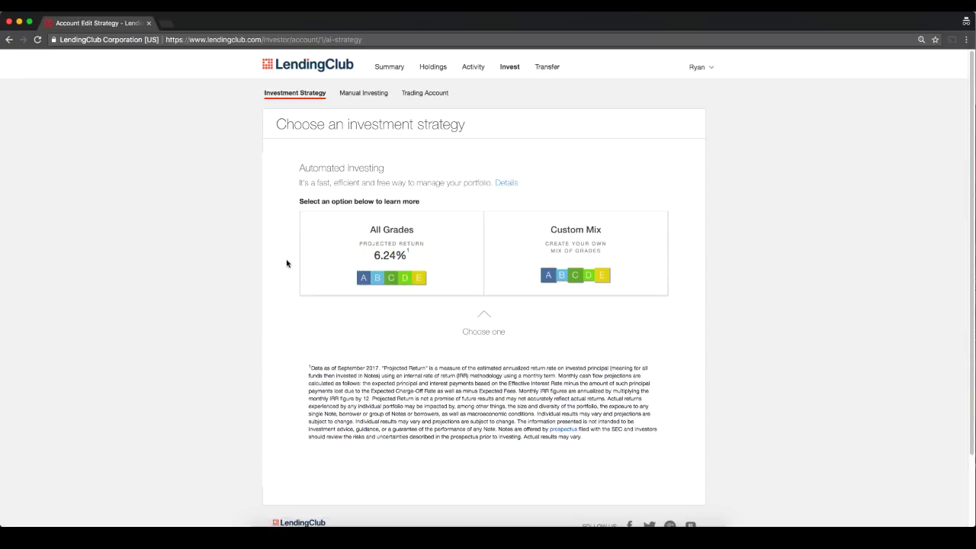
left_click(397, 243)
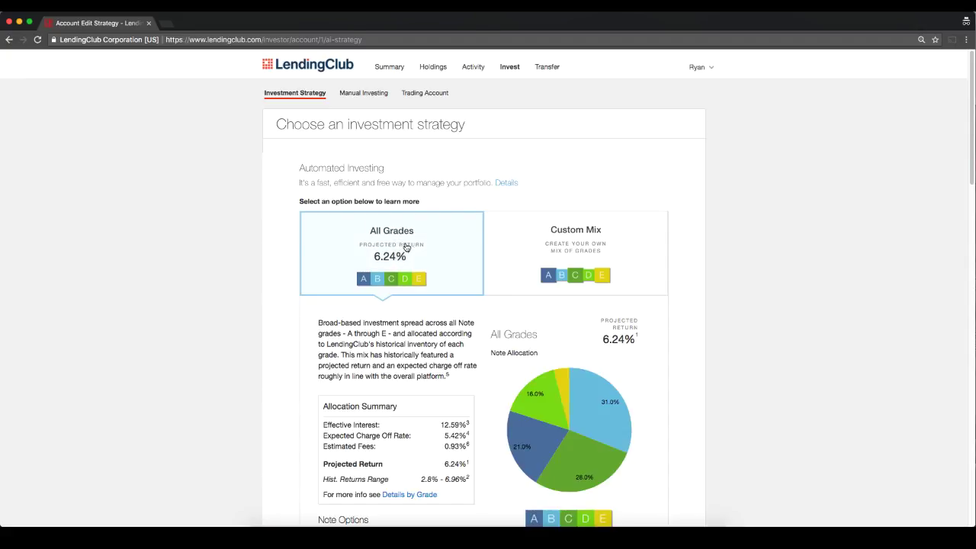
scroll(415, 242, "down", 2)
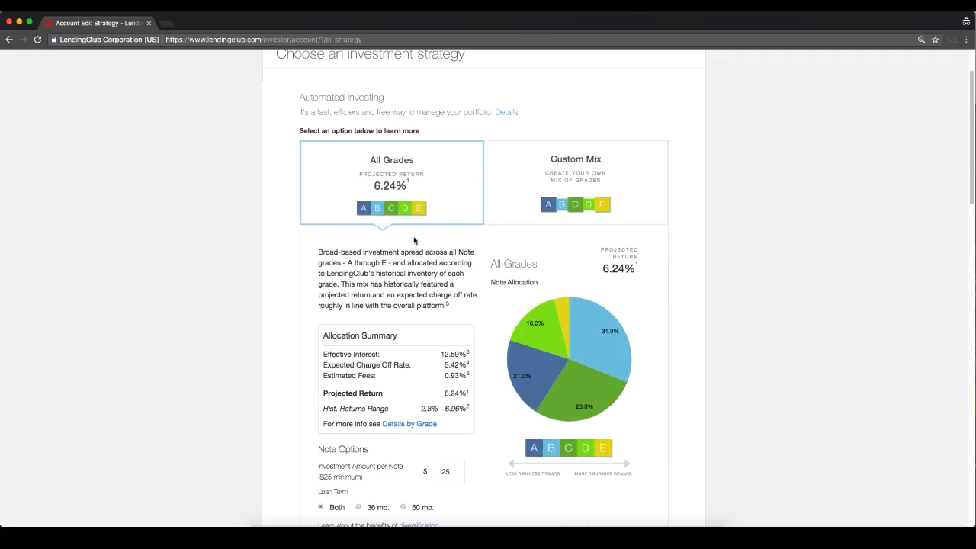
scroll(415, 242, "down", 1)
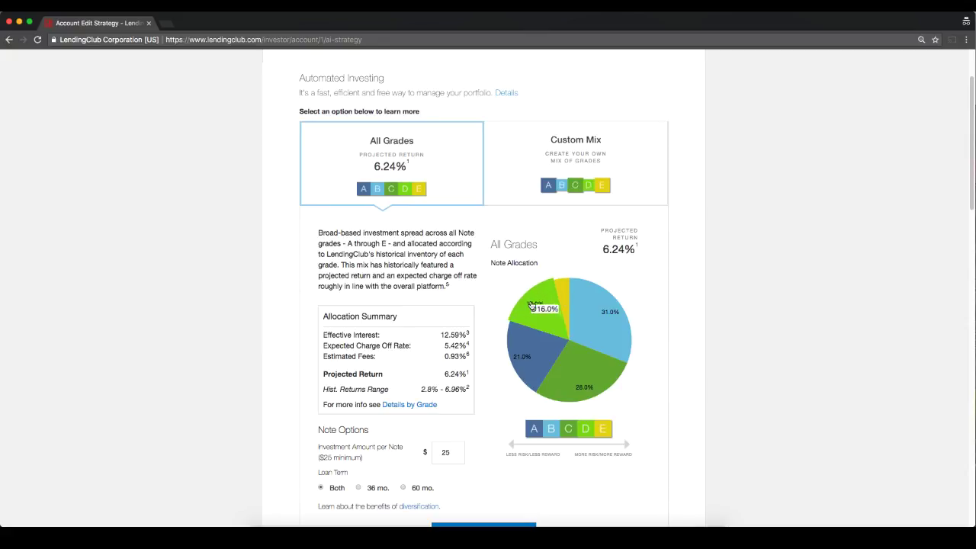
mouse_move(516, 336)
scroll(520, 336, "down", 4)
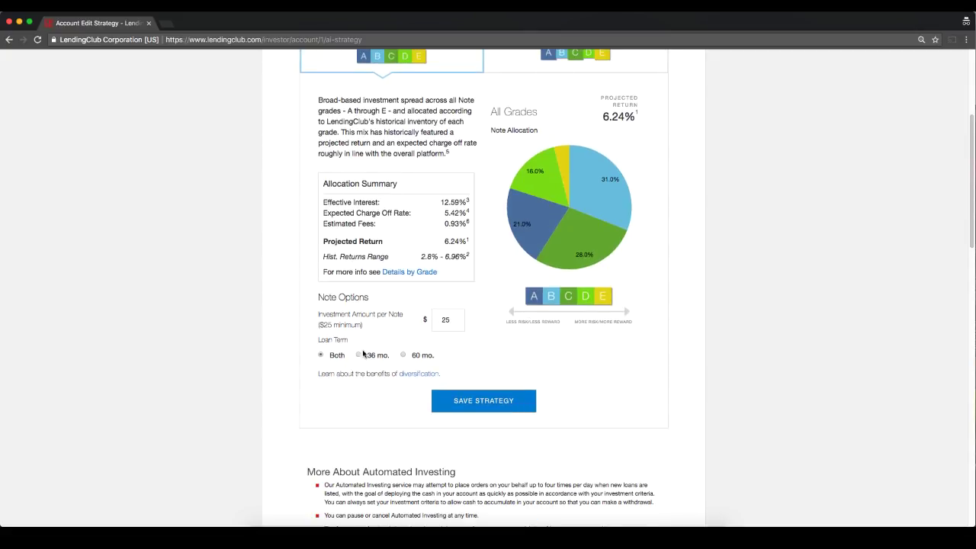
scroll(364, 353, "down", 1)
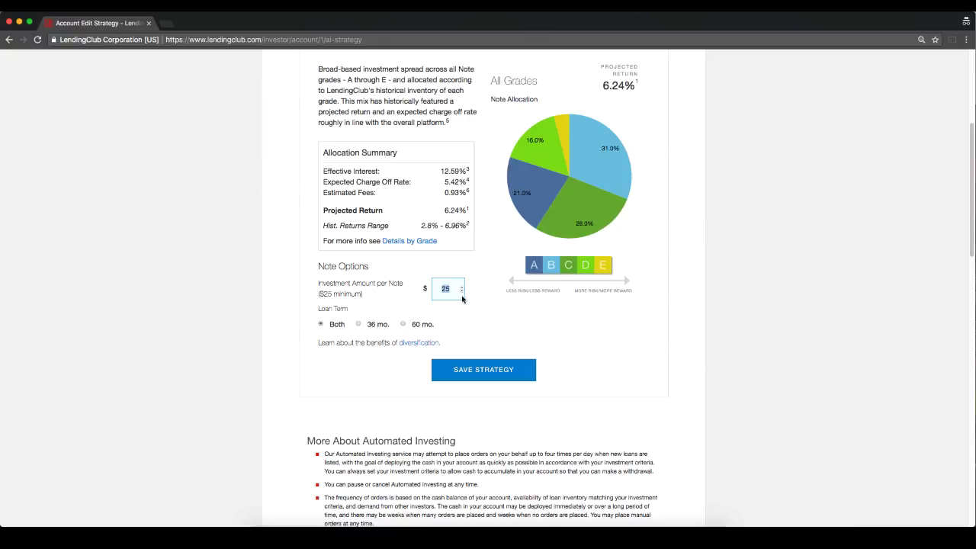
scroll(534, 336, "down", 1)
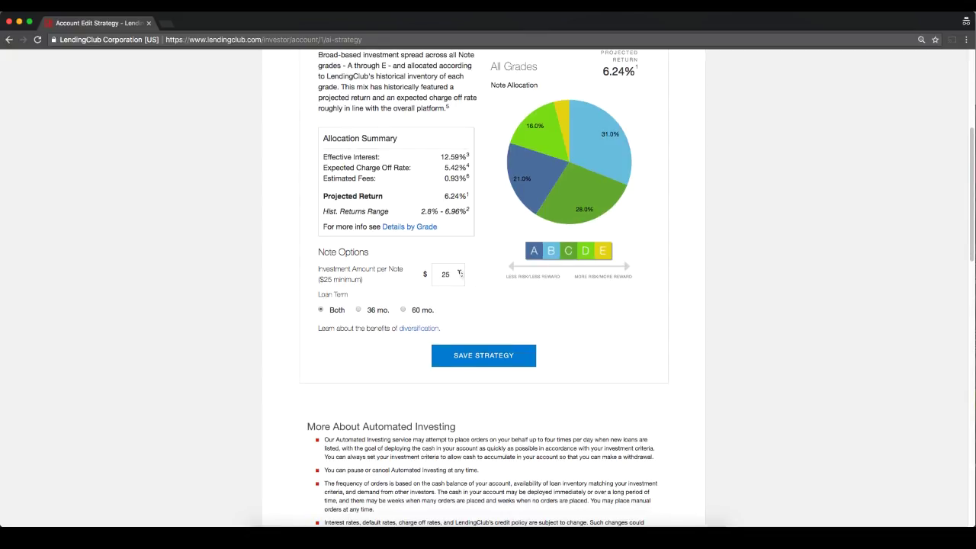
scroll(496, 294, "down", 1)
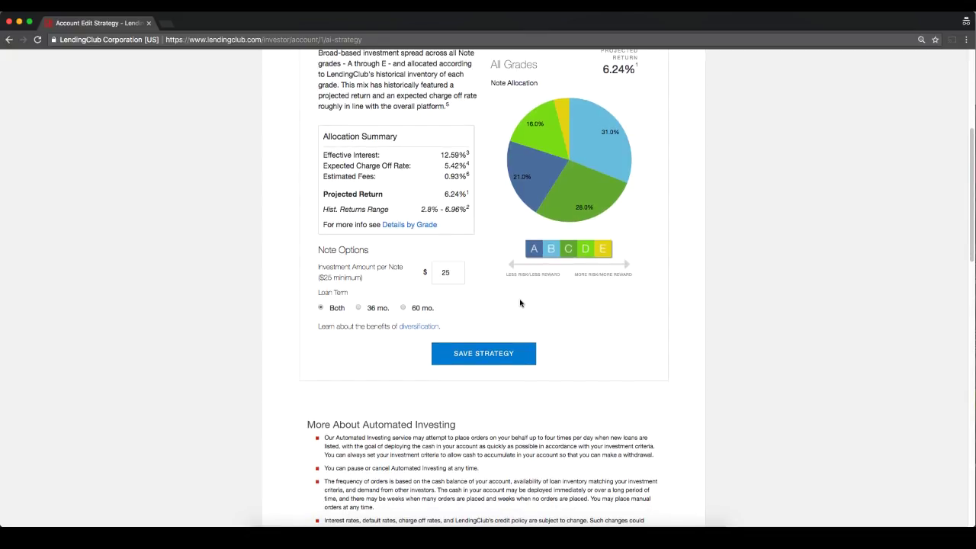
scroll(519, 305, "up", 4)
scroll(526, 308, "up", 4)
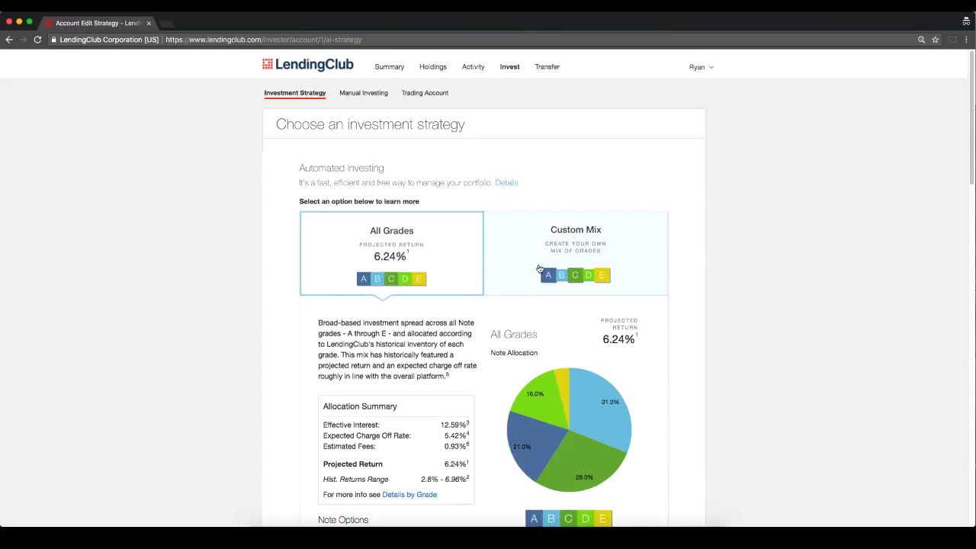
Switch to a Custom Mix and try the grade sliders, settling on 64% grade E.
left_click(543, 272)
scroll(555, 273, "down", 5)
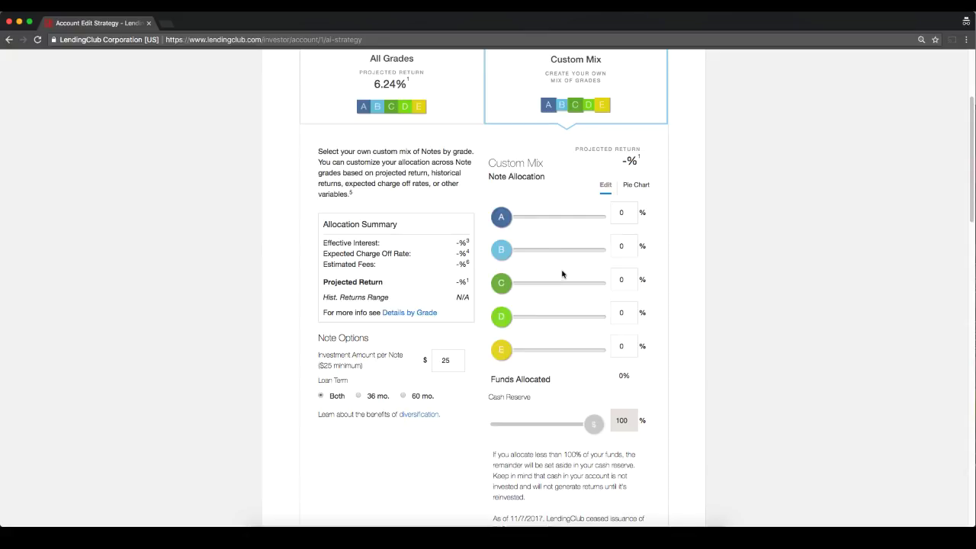
left_click_drag(502, 220, 572, 220)
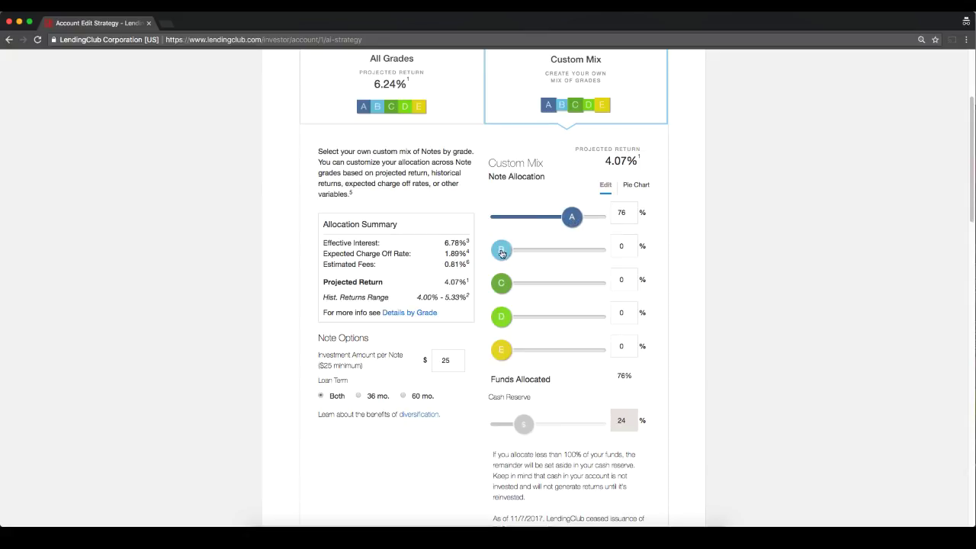
mouse_move(501, 249)
left_mouse_down()
mouse_move(526, 249)
mouse_move(499, 249)
left_mouse_up()
left_click_drag(569, 217, 497, 229)
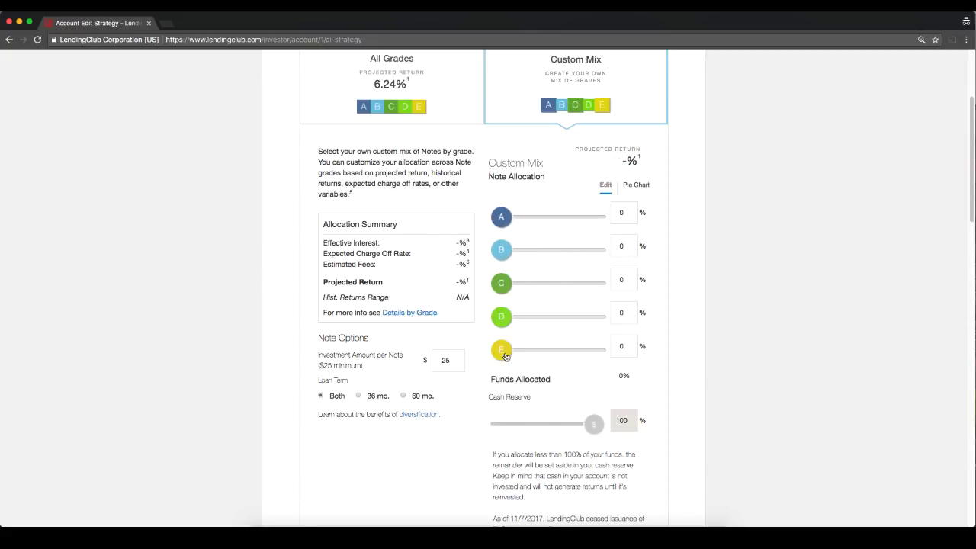
left_click_drag(501, 350, 561, 350)
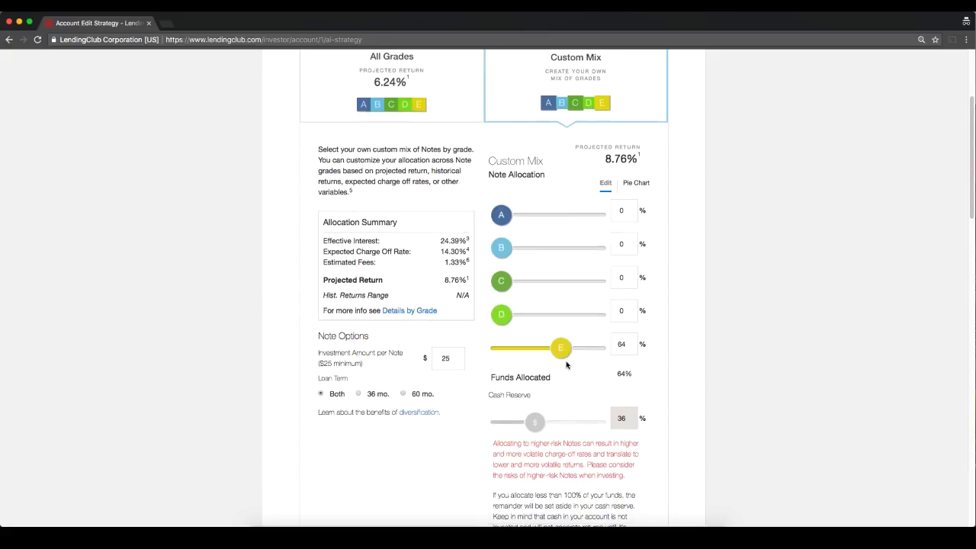
scroll(566, 364, "down", 1)
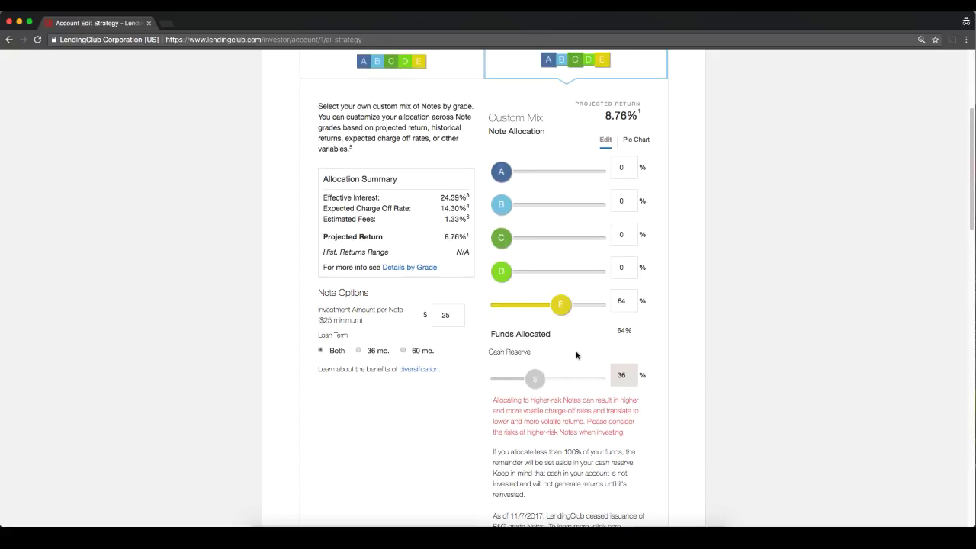
scroll(577, 355, "down", 2)
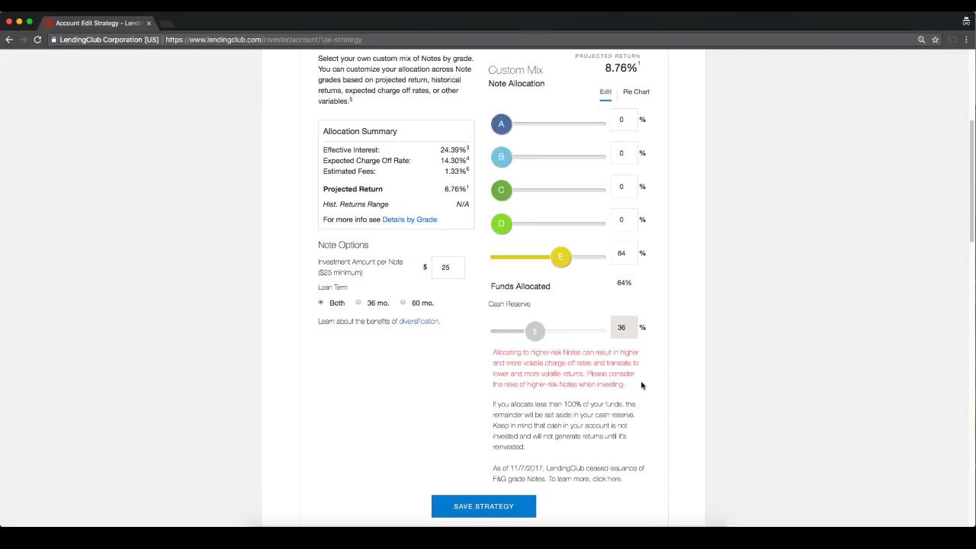
scroll(645, 384, "up", 1)
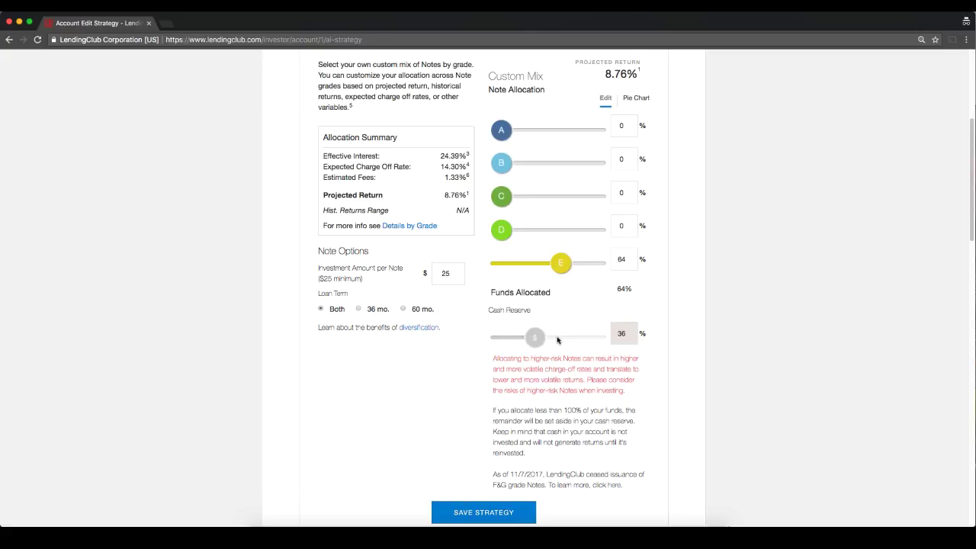
scroll(563, 347, "up", 1)
scroll(565, 351, "up", 3)
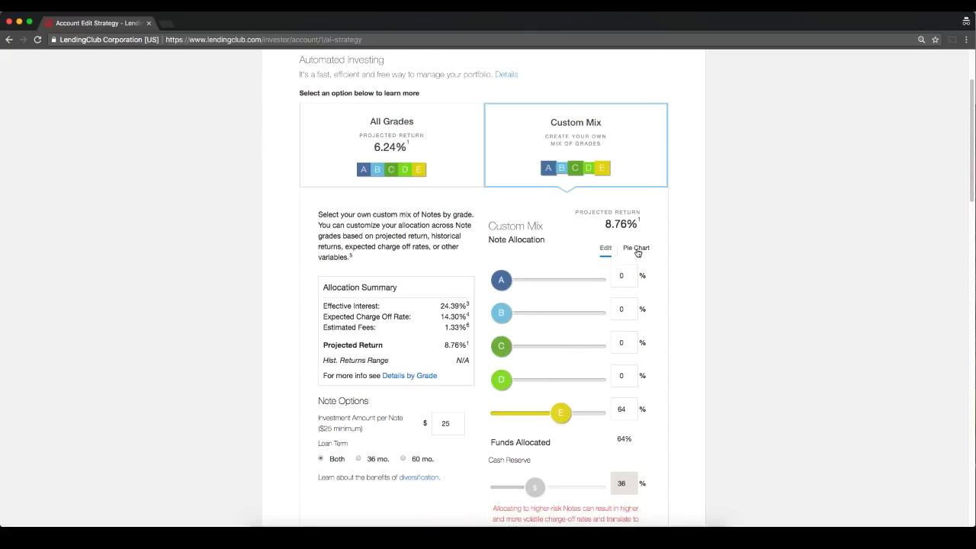
Shift funds into grades B and C, raising C to 42% so allocation totals 100%.
left_click(637, 249)
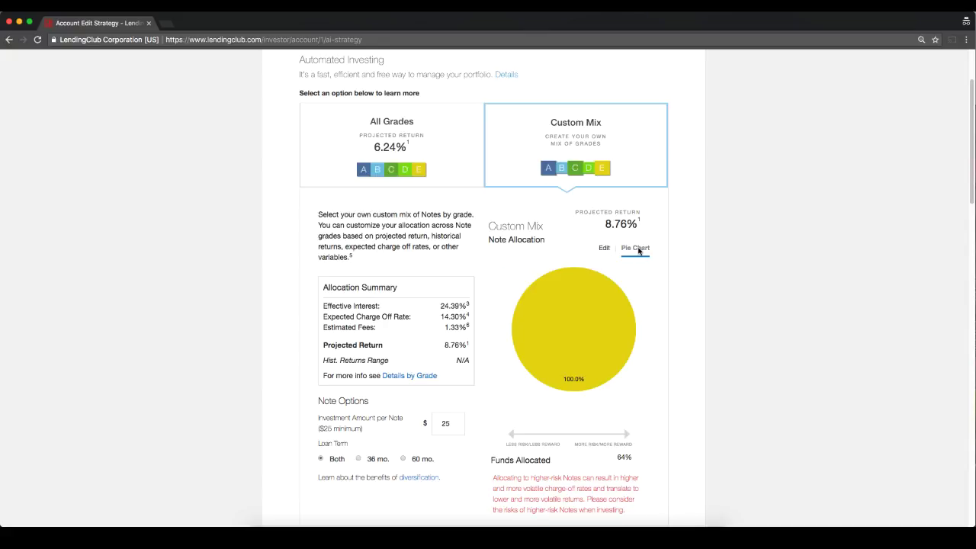
left_click(605, 247)
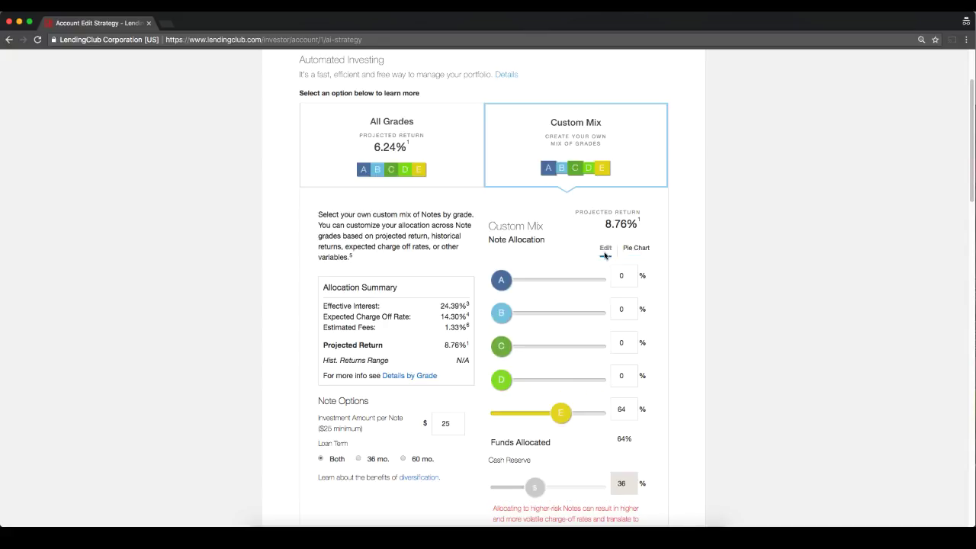
left_click_drag(509, 318, 522, 344)
left_click(638, 248)
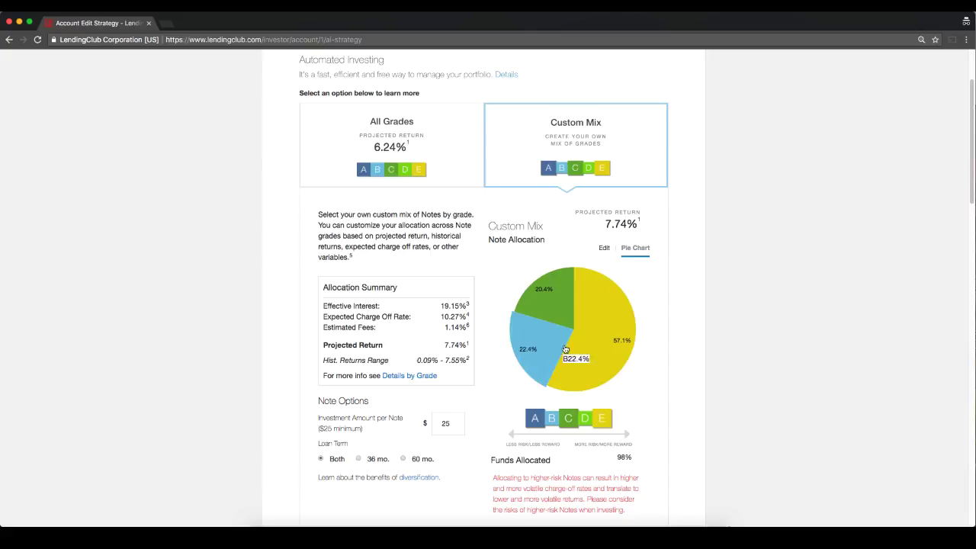
left_click(605, 249)
left_click_drag(520, 346, 540, 346)
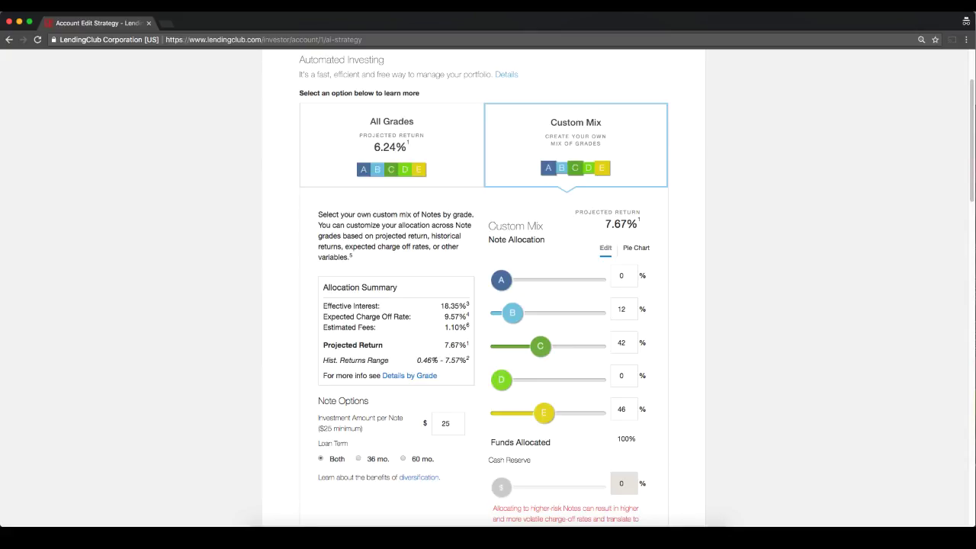
left_click(429, 375)
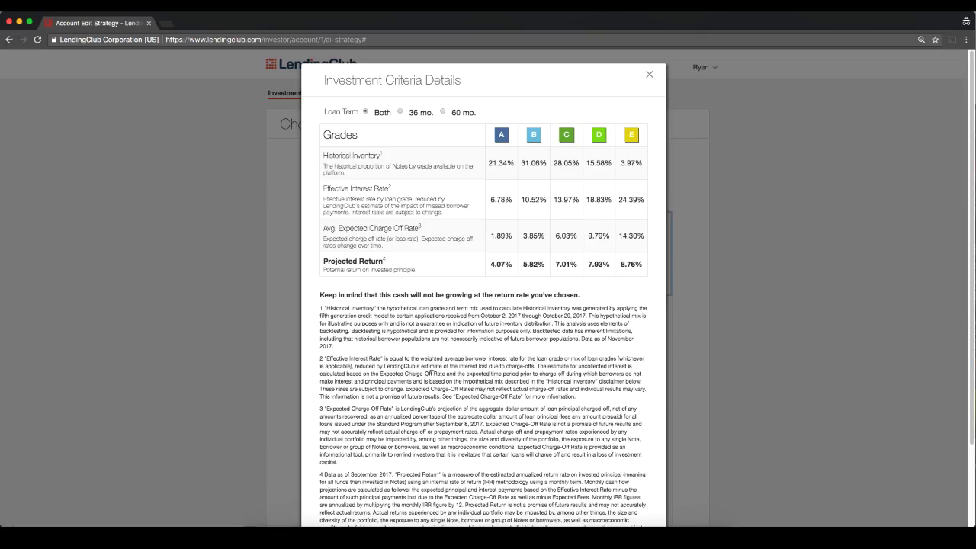
left_click(744, 367)
scroll(433, 402, "down", 1)
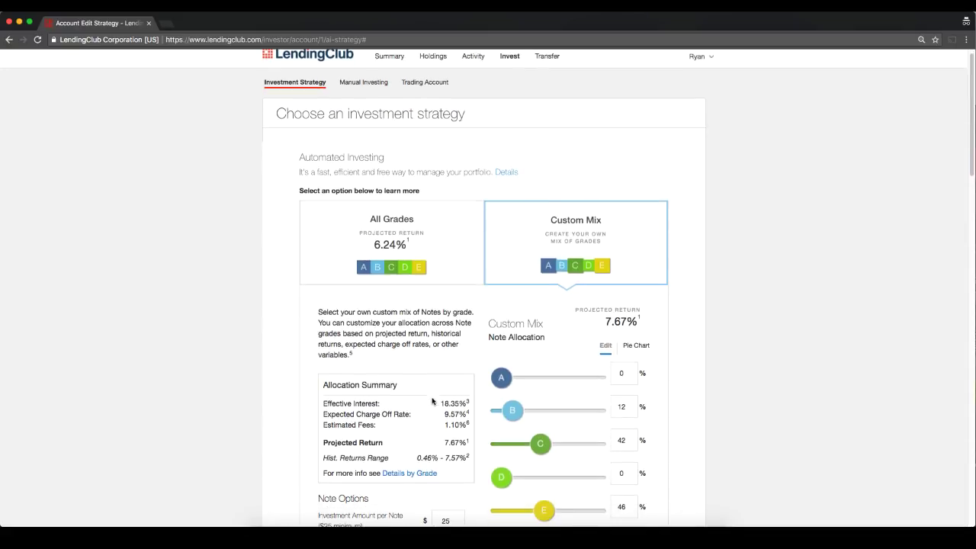
left_click(429, 475)
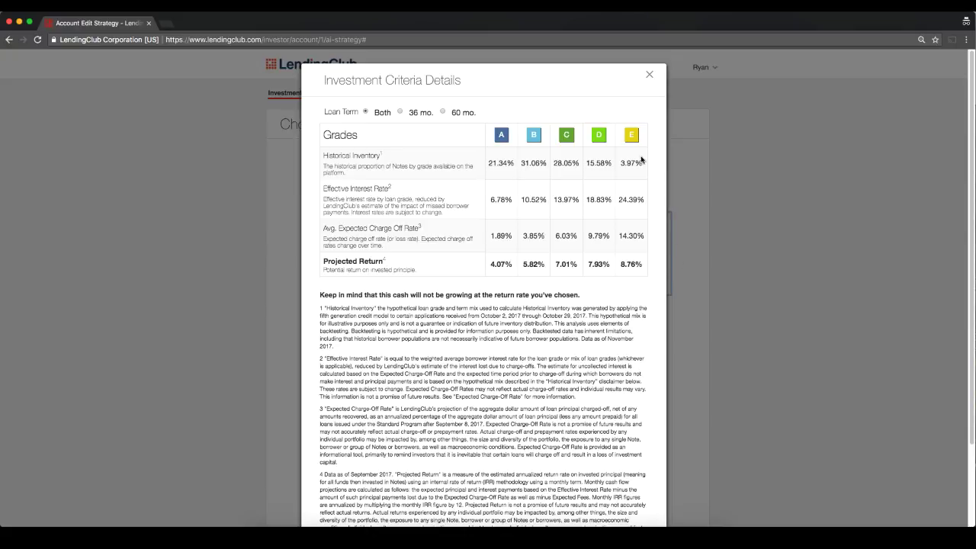
left_click(651, 75)
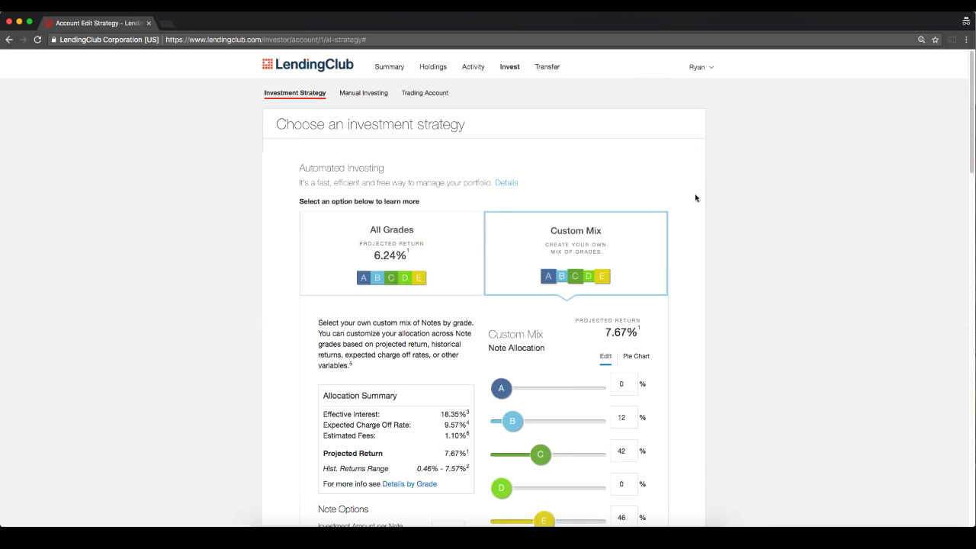
scroll(745, 234, "down", 3)
scroll(745, 235, "down", 2)
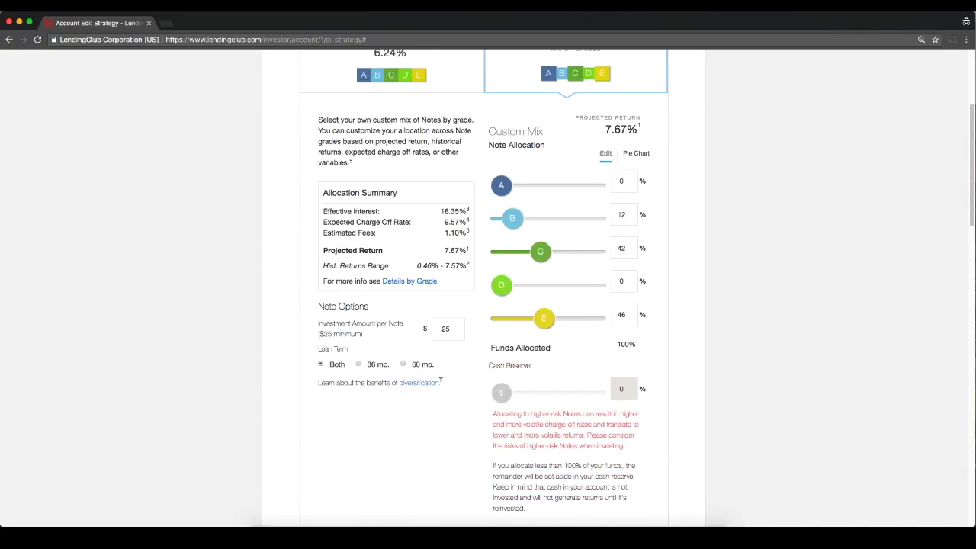
scroll(433, 385, "down", 1)
left_click(432, 368)
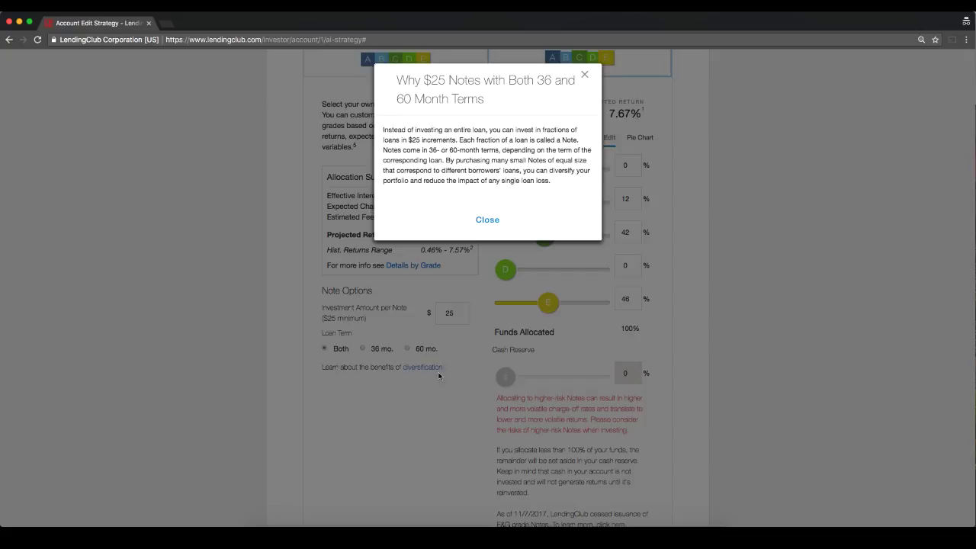
left_click(488, 221)
scroll(515, 280, "down", 1)
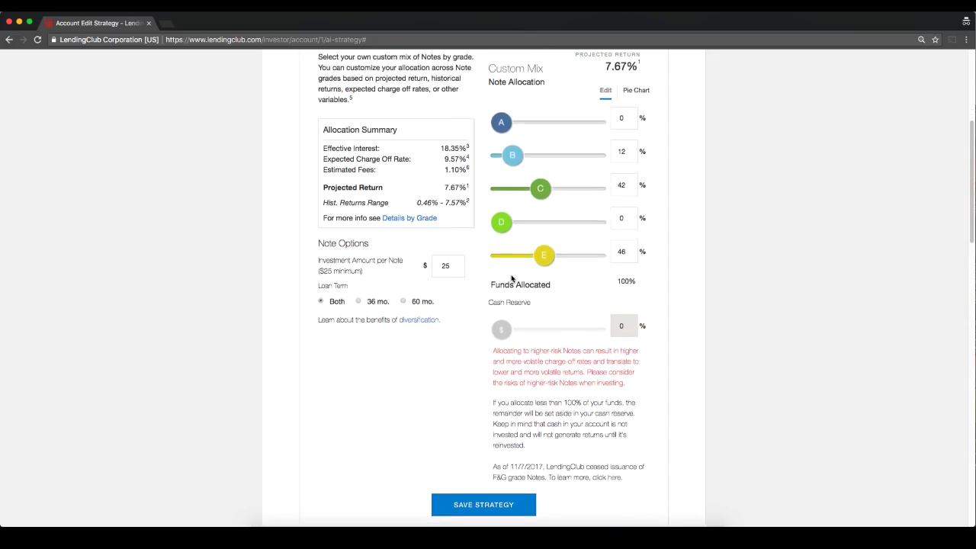
scroll(513, 279, "down", 1)
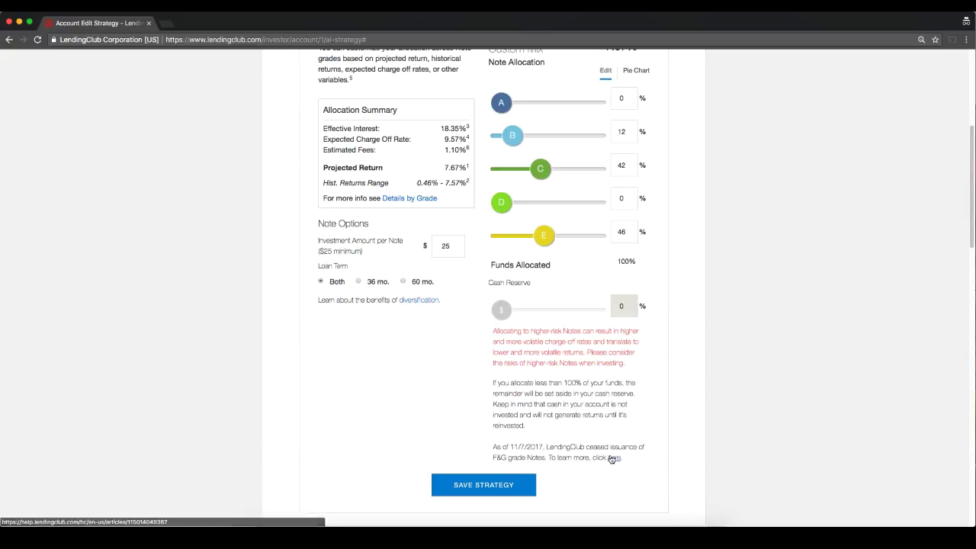
scroll(717, 359, "up", 4)
scroll(721, 373, "up", 3)
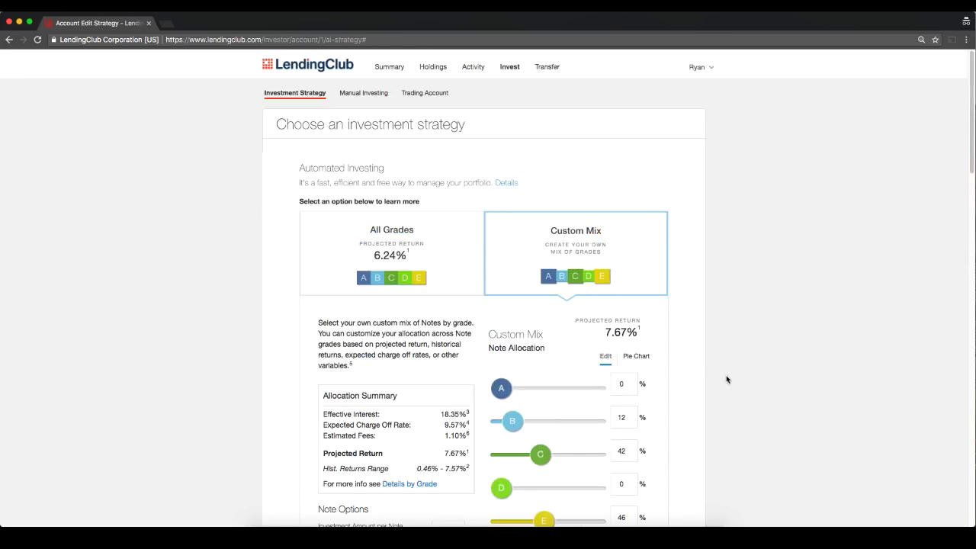
Reselect All Grades and review its 31/28/21/16% grade split and 6.24% projected return.
left_click(421, 248)
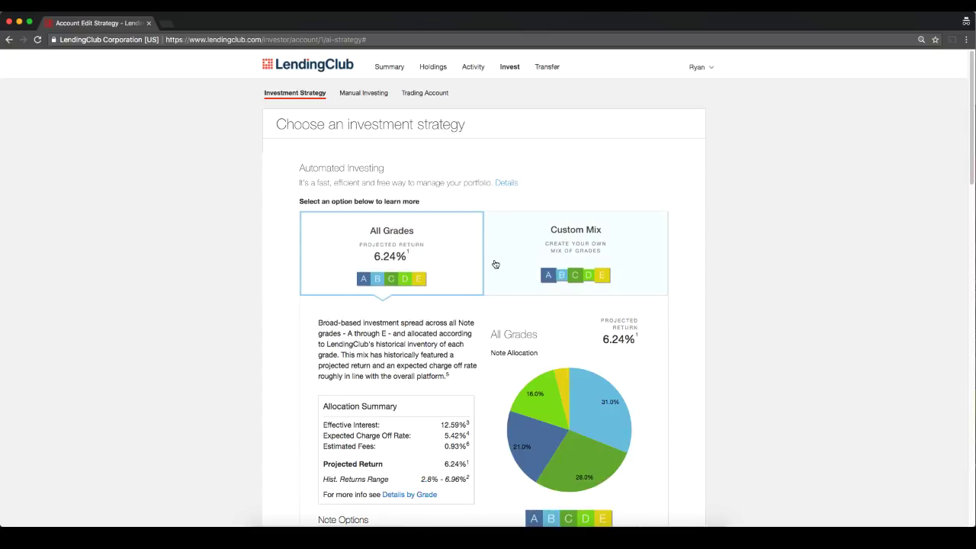
scroll(516, 263, "down", 2)
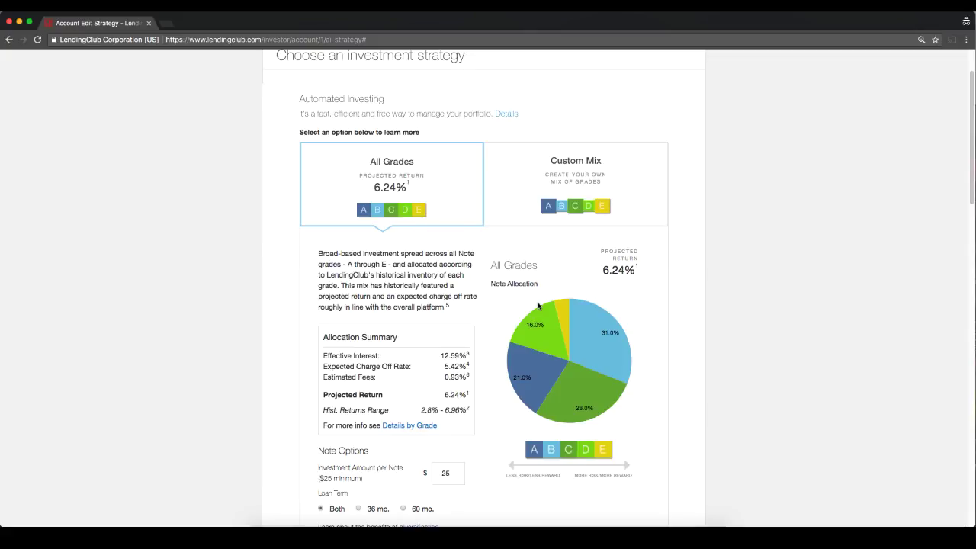
scroll(526, 296, "down", 1)
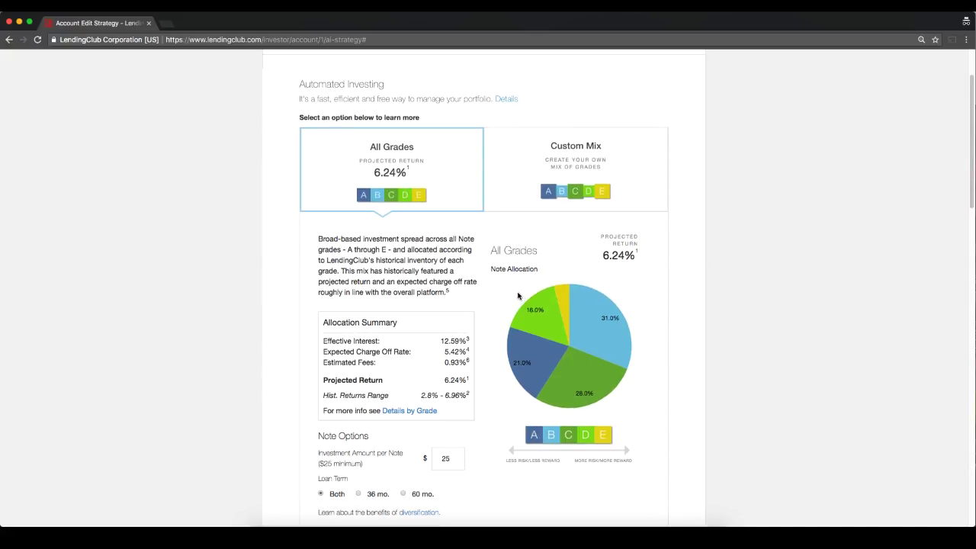
scroll(518, 298, "down", 2)
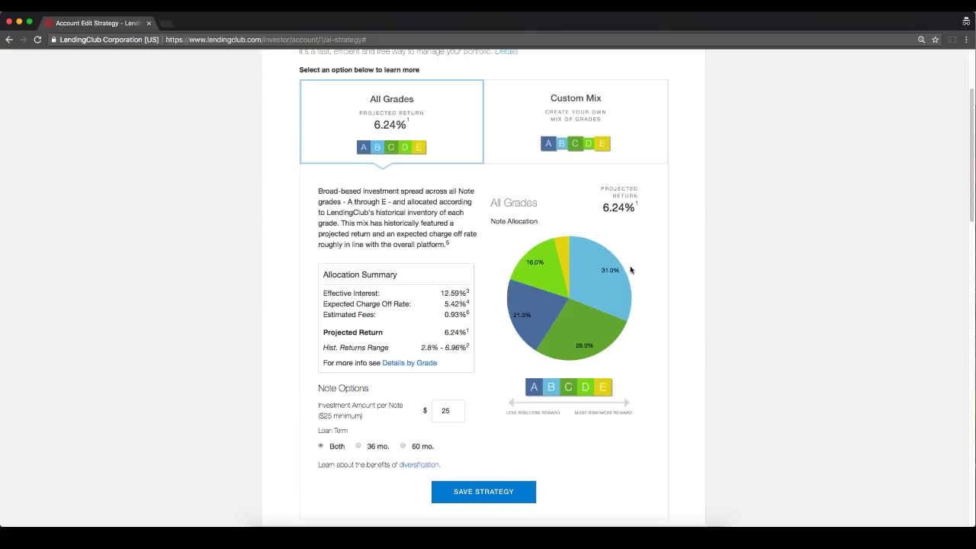
mouse_move(611, 279)
mouse_move(523, 304)
mouse_move(568, 244)
mouse_move(542, 261)
mouse_move(567, 311)
scroll(581, 322, "up", 2)
scroll(689, 340, "up", 2)
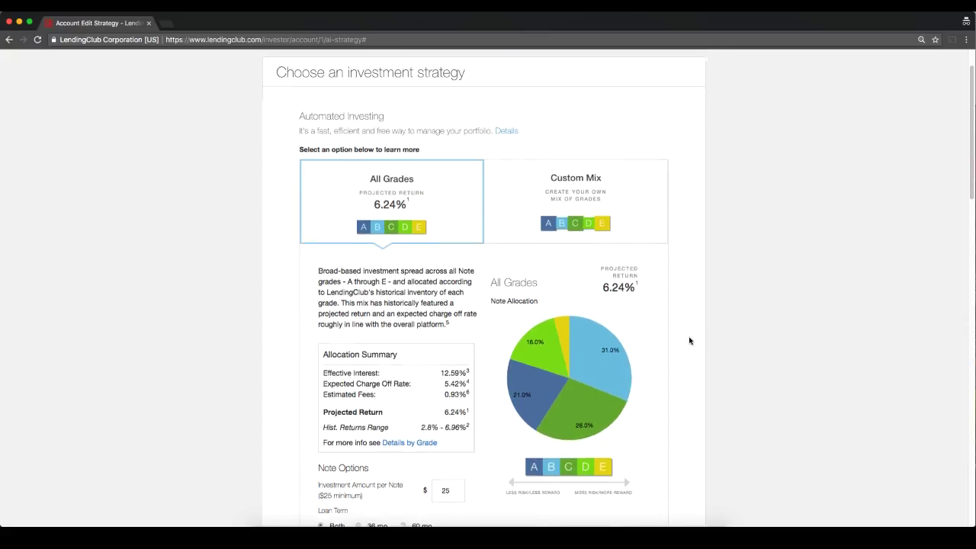
scroll(686, 341, "down", 4)
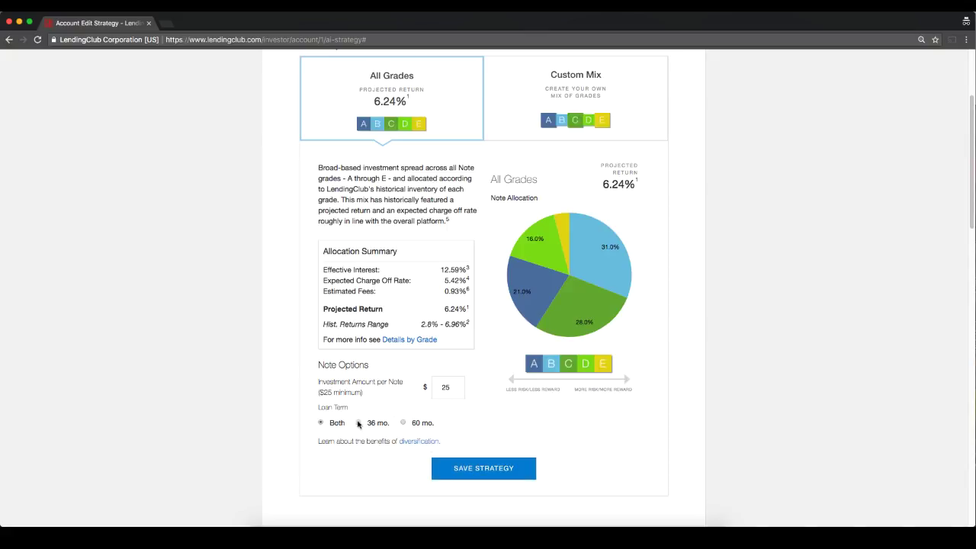
Keep both loan terms, save the All Grades strategy, and confirm activating Automated Investing.
left_click(358, 424)
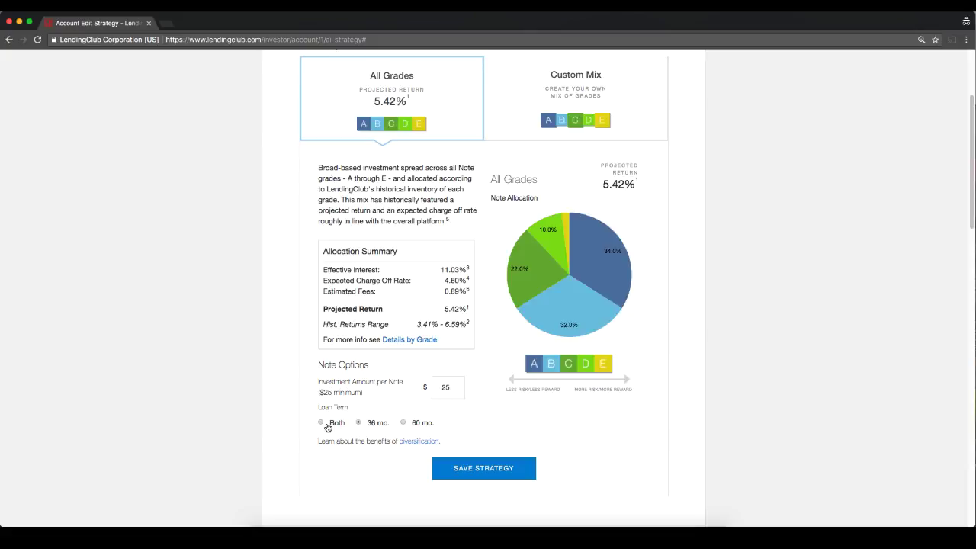
left_click(330, 425)
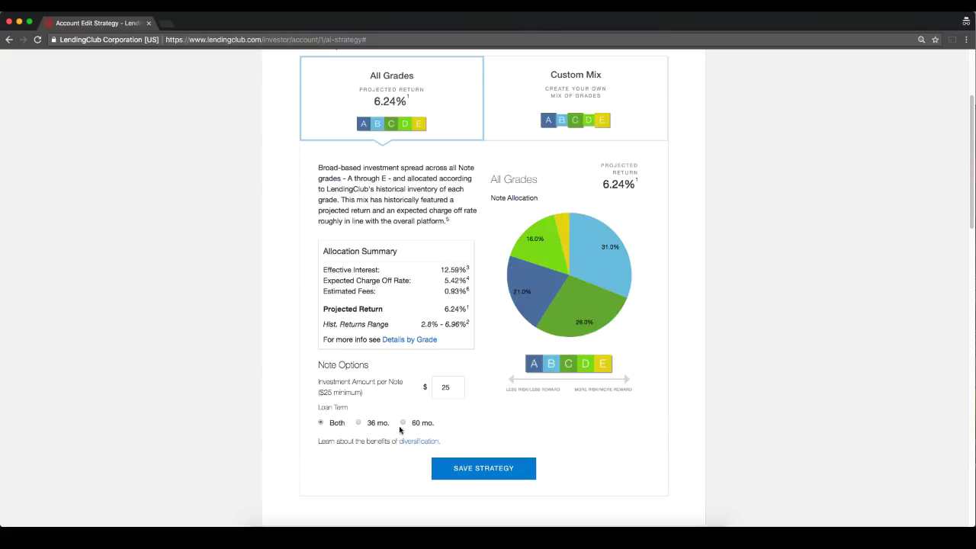
scroll(417, 428, "down", 5)
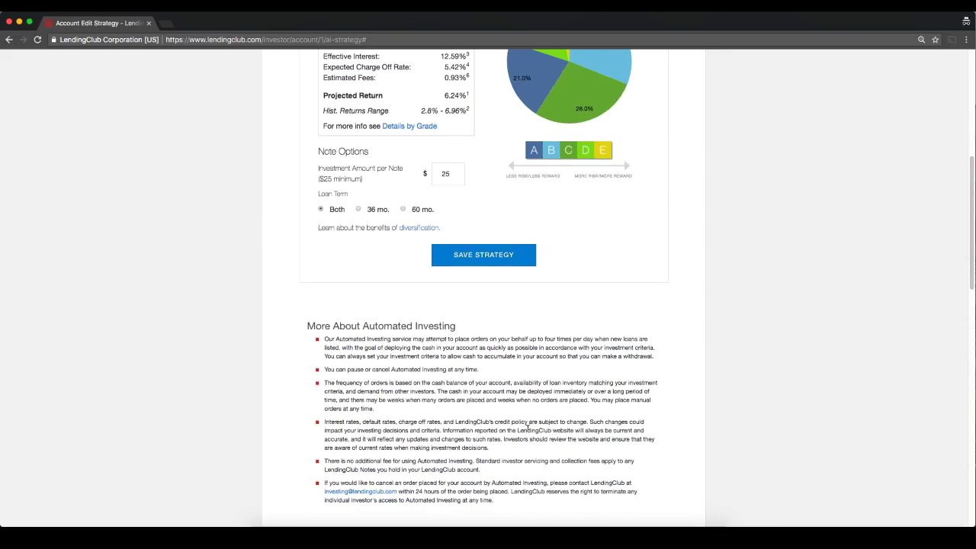
left_click(459, 254)
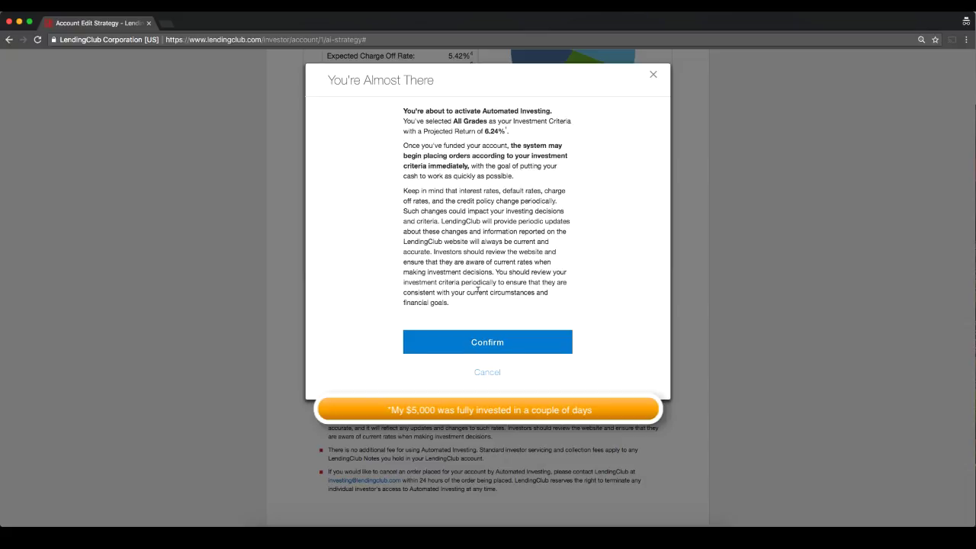
left_click(537, 343)
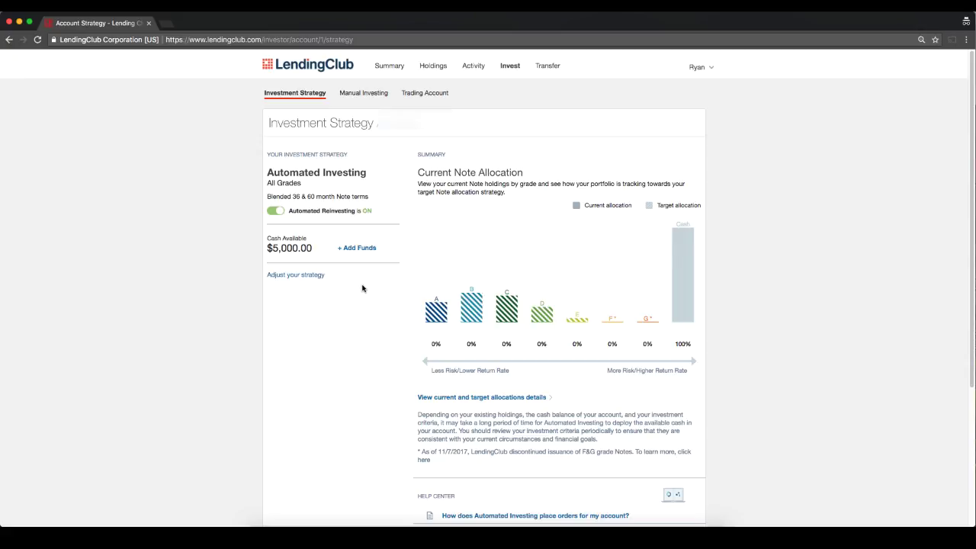
Scroll the summary to see Automated Investing active with All Grades and reinvesting ON.
scroll(330, 322, "down", 1)
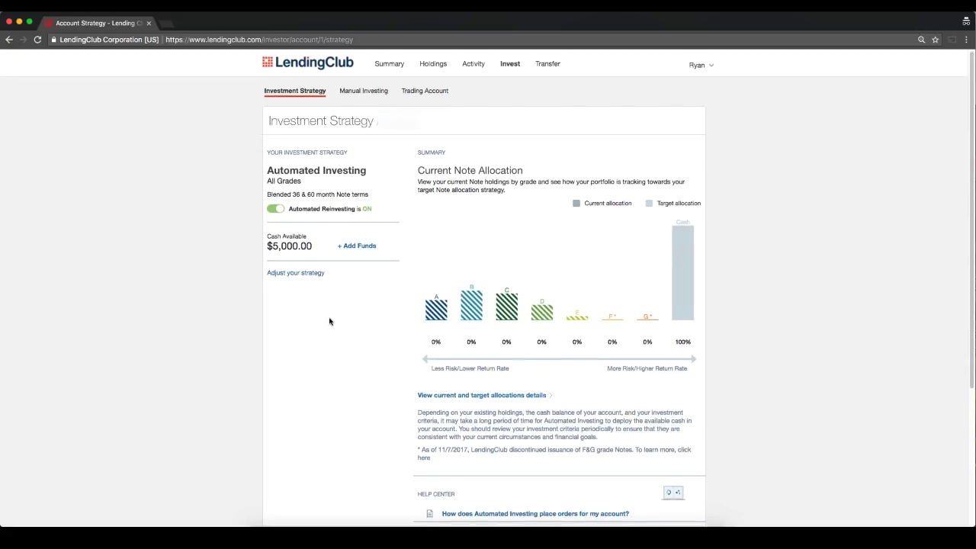
scroll(330, 321, "down", 1)
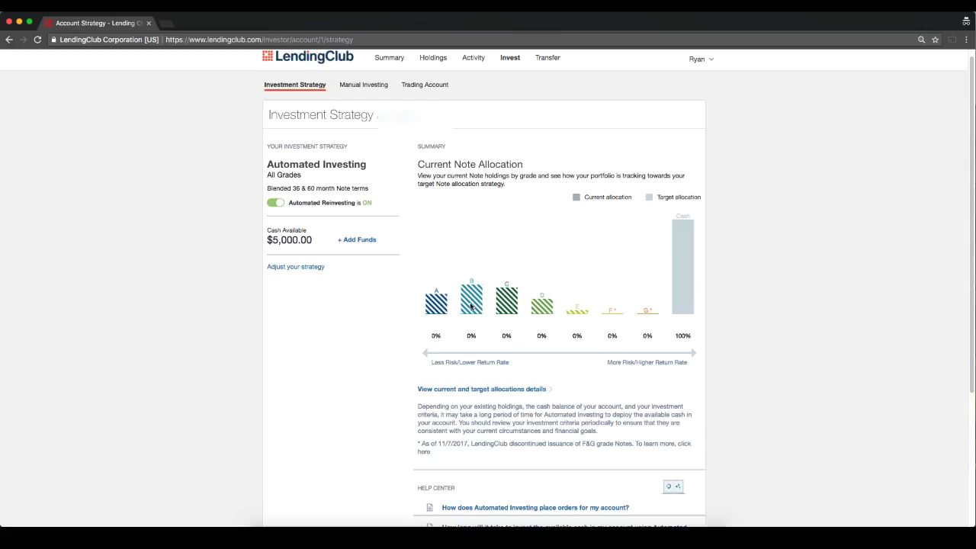
scroll(568, 339, "down", 2)
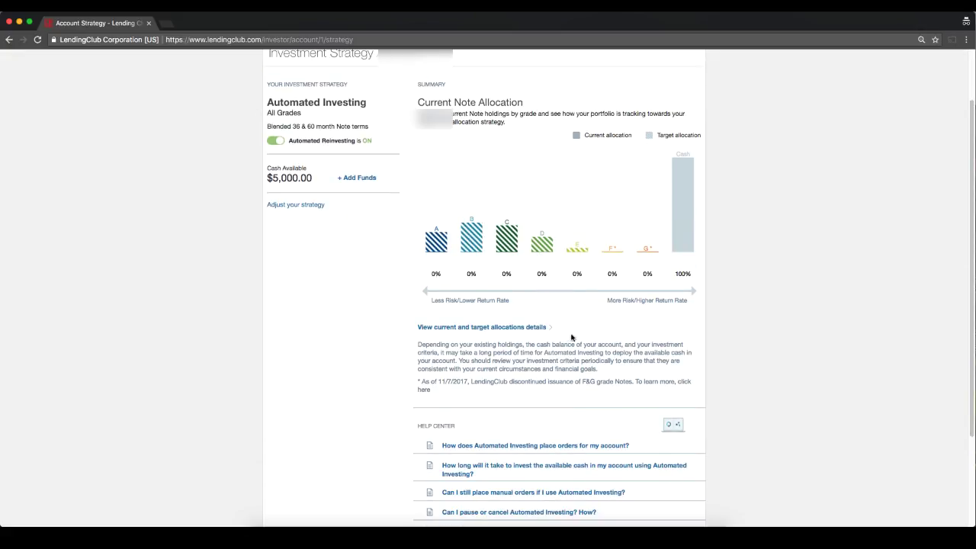
scroll(652, 315, "down", 2)
scroll(658, 318, "up", 3)
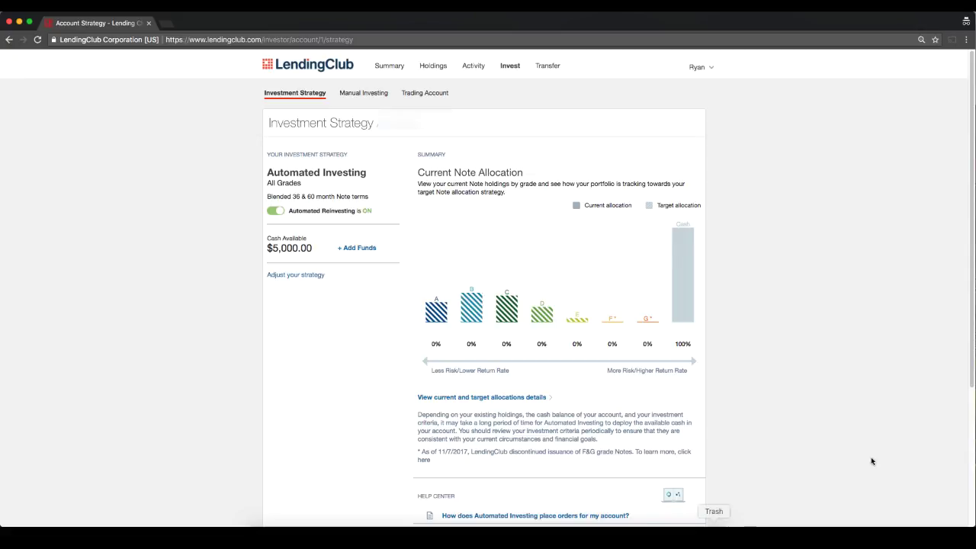
scroll(625, 362, "down", 4)
scroll(624, 392, "down", 1)
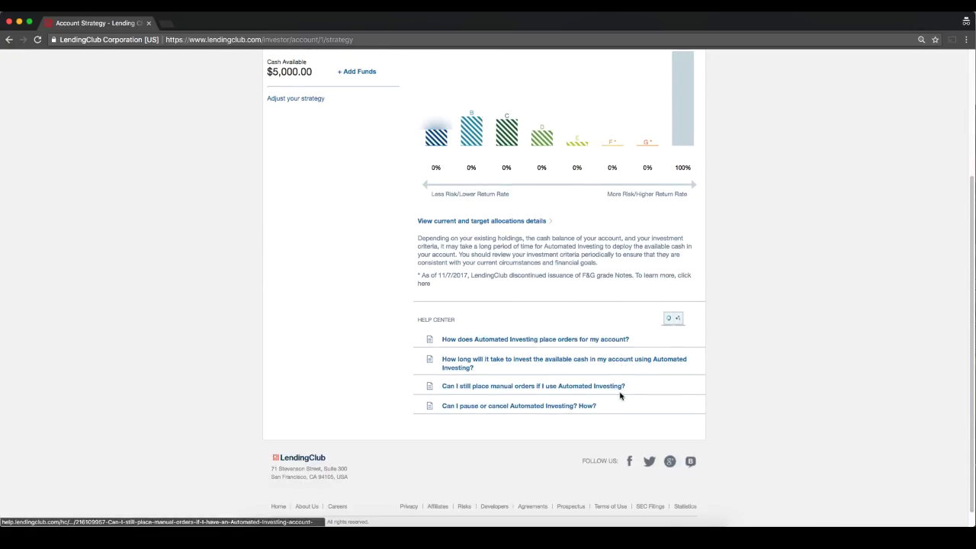
scroll(619, 396, "up", 5)
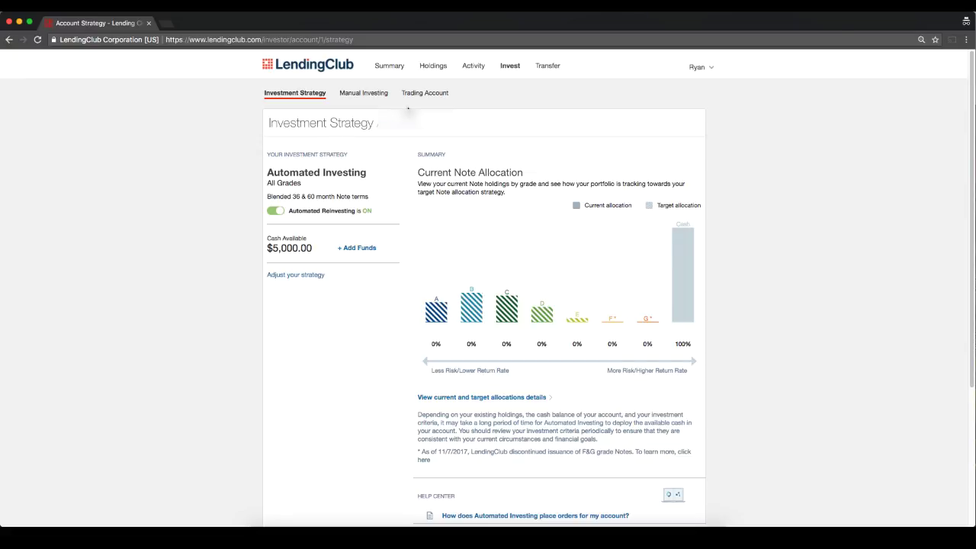
left_click_drag(416, 96, 391, 90)
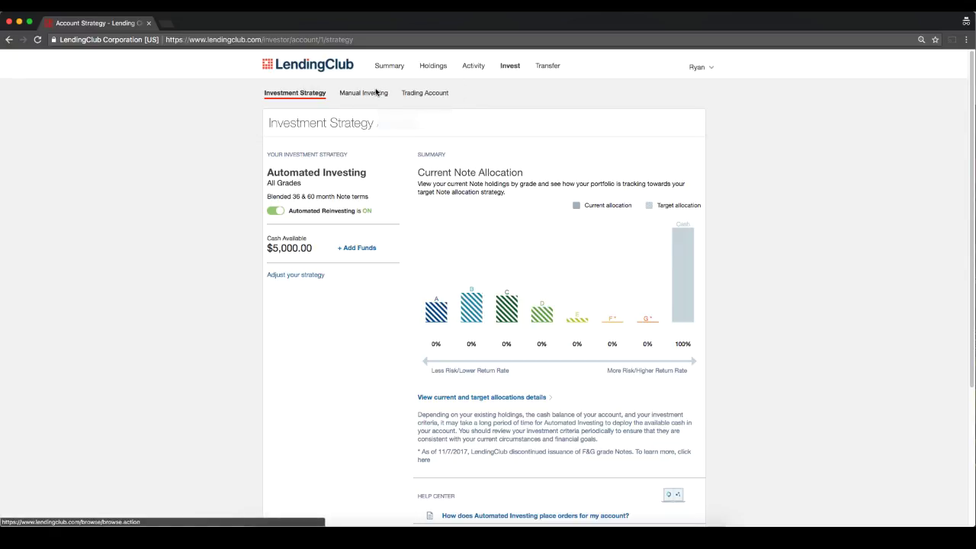